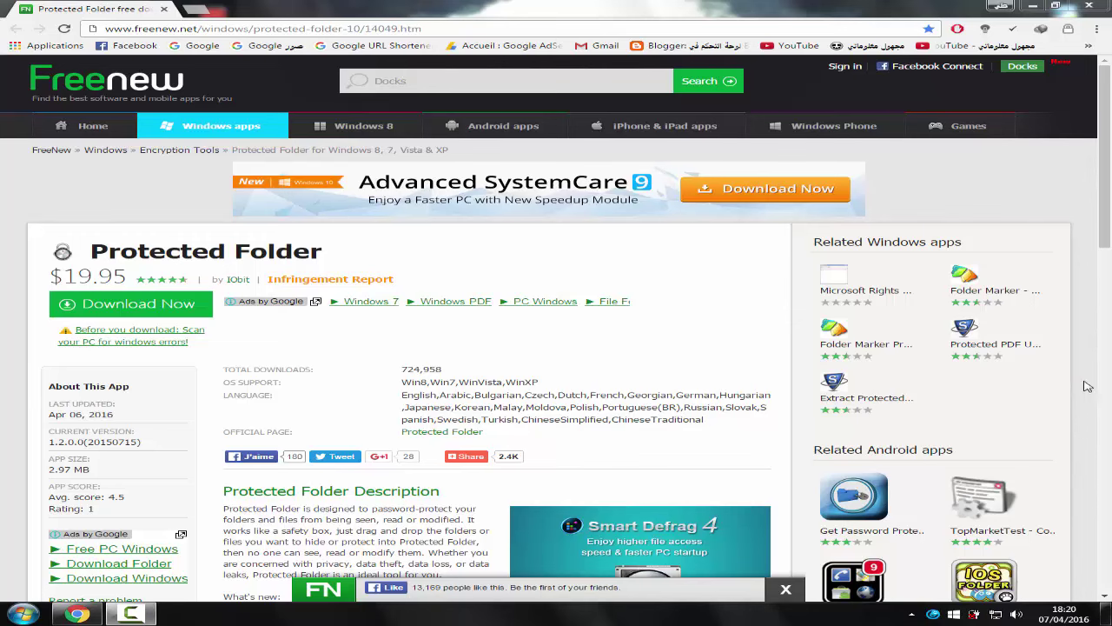
Minimise Chrome and move the protected-folder-setup icon to the middle of the desktop
drag(1109, 135, 1111, 157)
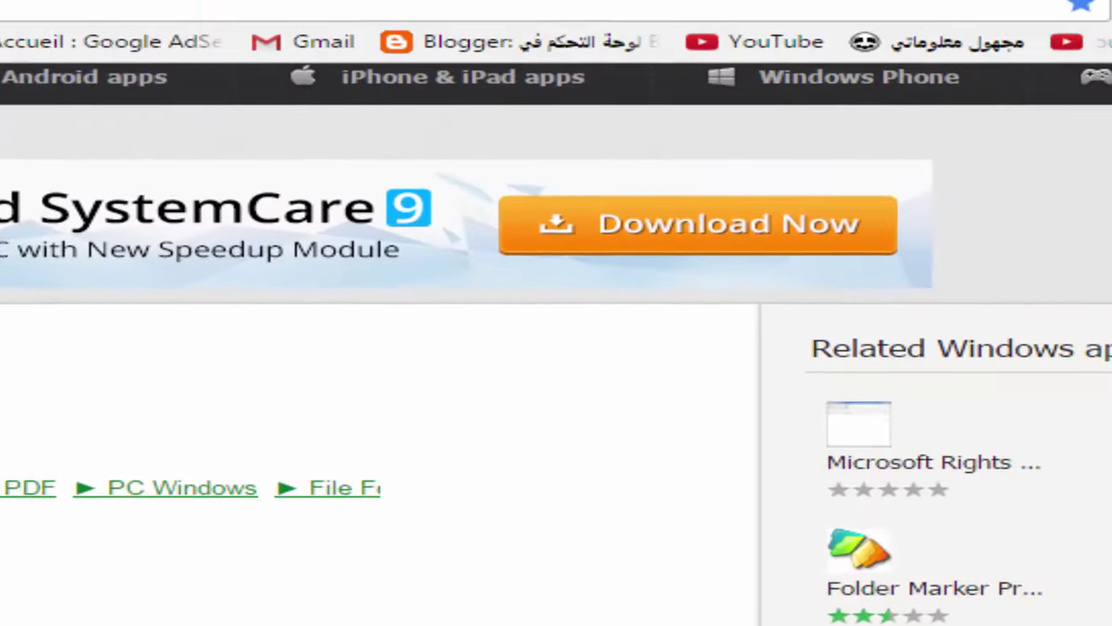
click(926, 10)
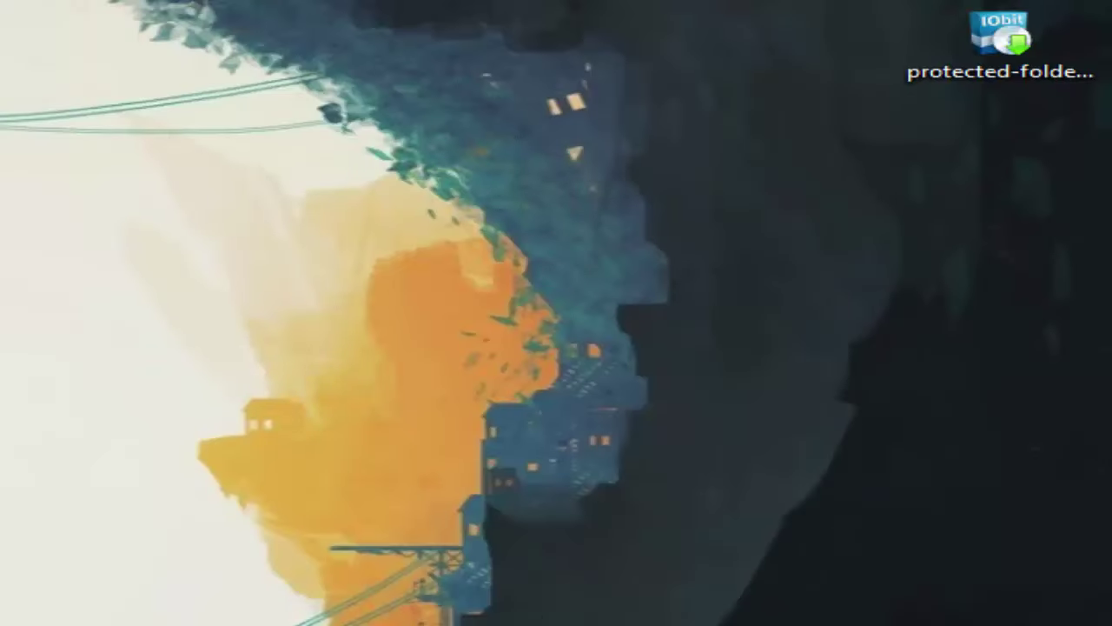
drag(1055, 49, 591, 165)
drag(720, 273, 491, 121)
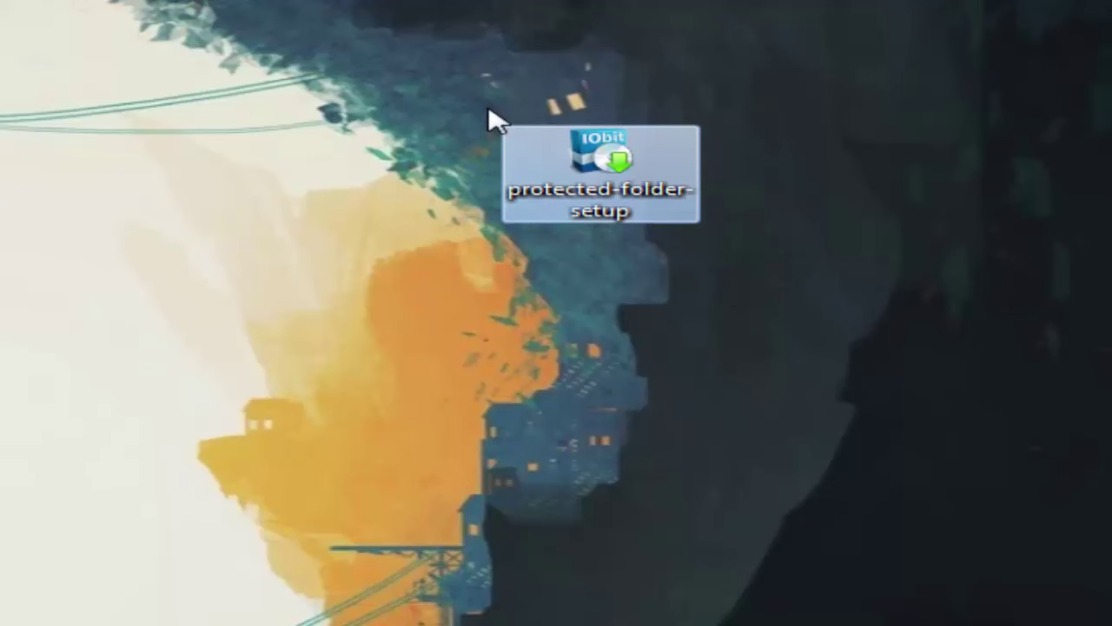
Install to the default folder, unchecking 'Ajouter IObit à mes Favoris' and skipping the SystemCare offer
double_click(547, 169)
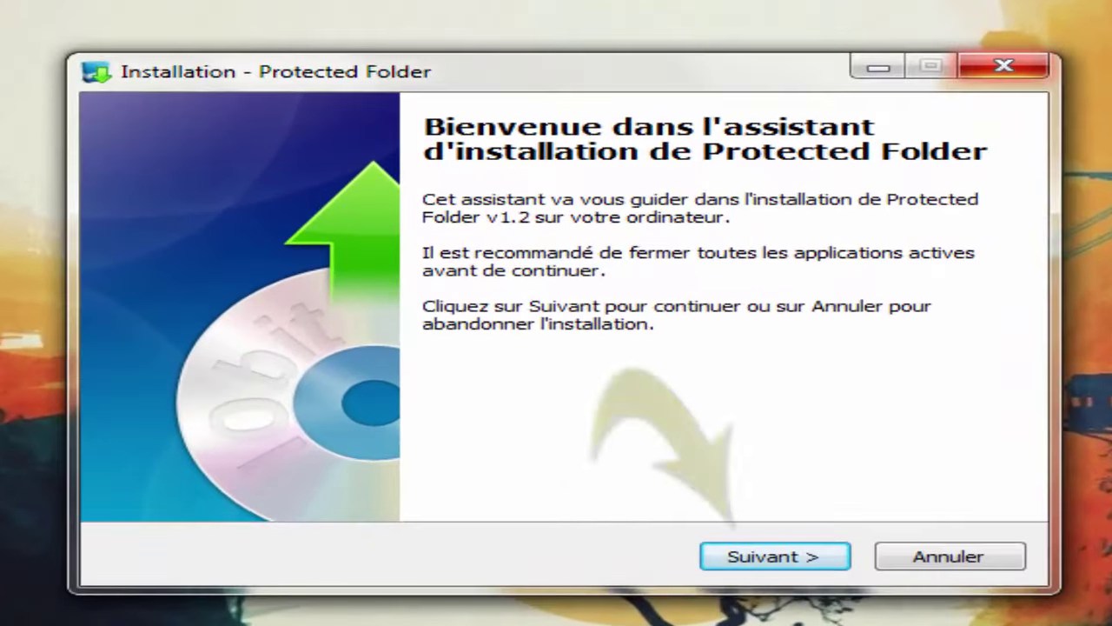
key(Return)
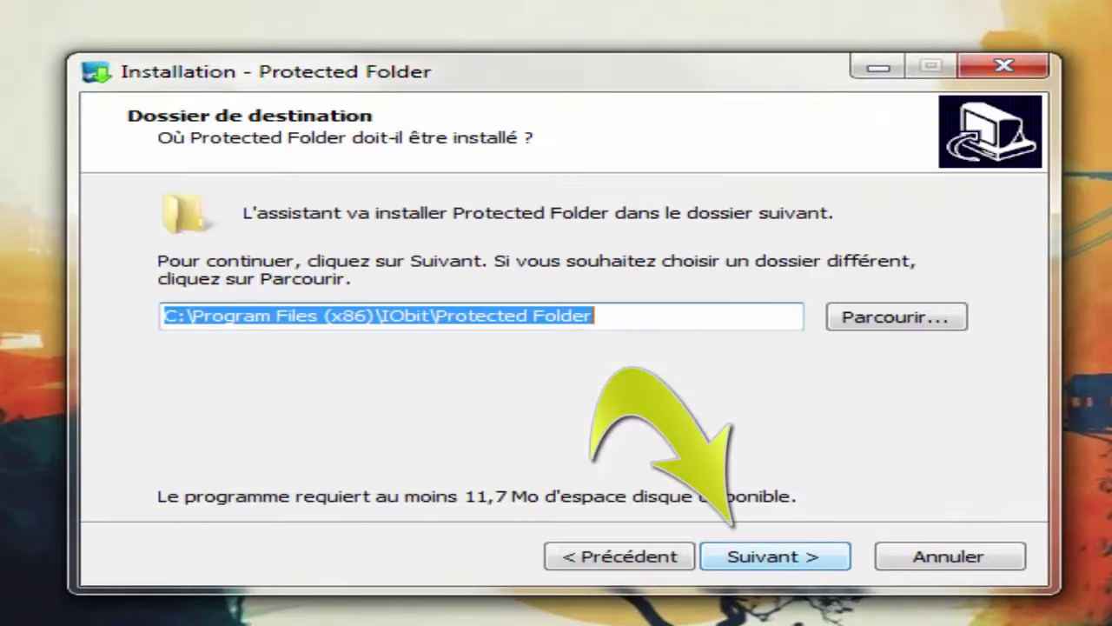
key(Return)
click(179, 317)
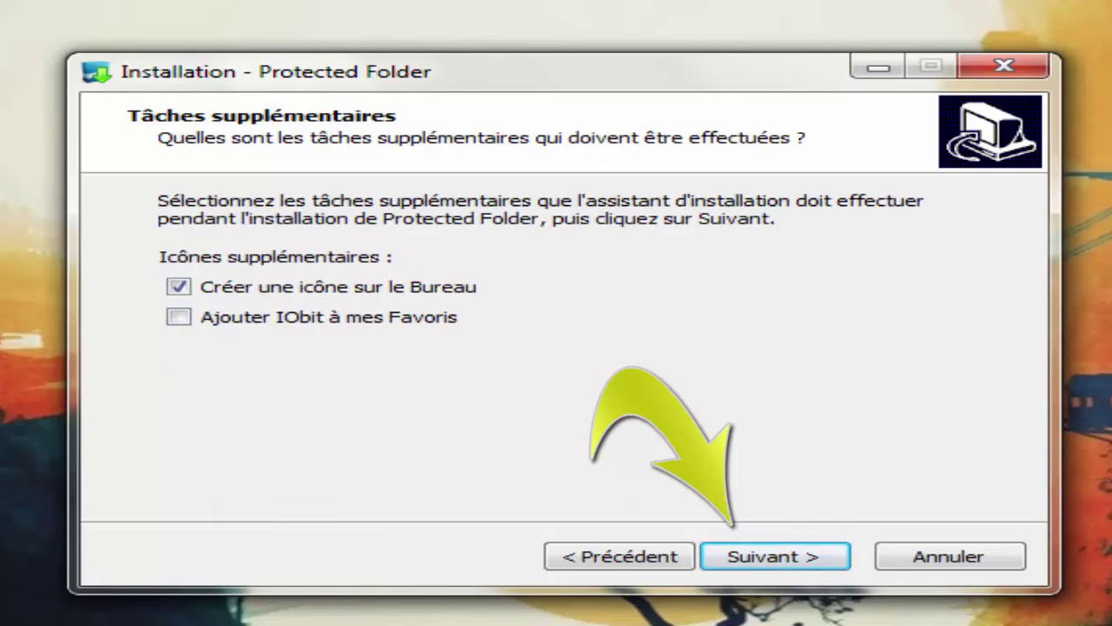
key(Return)
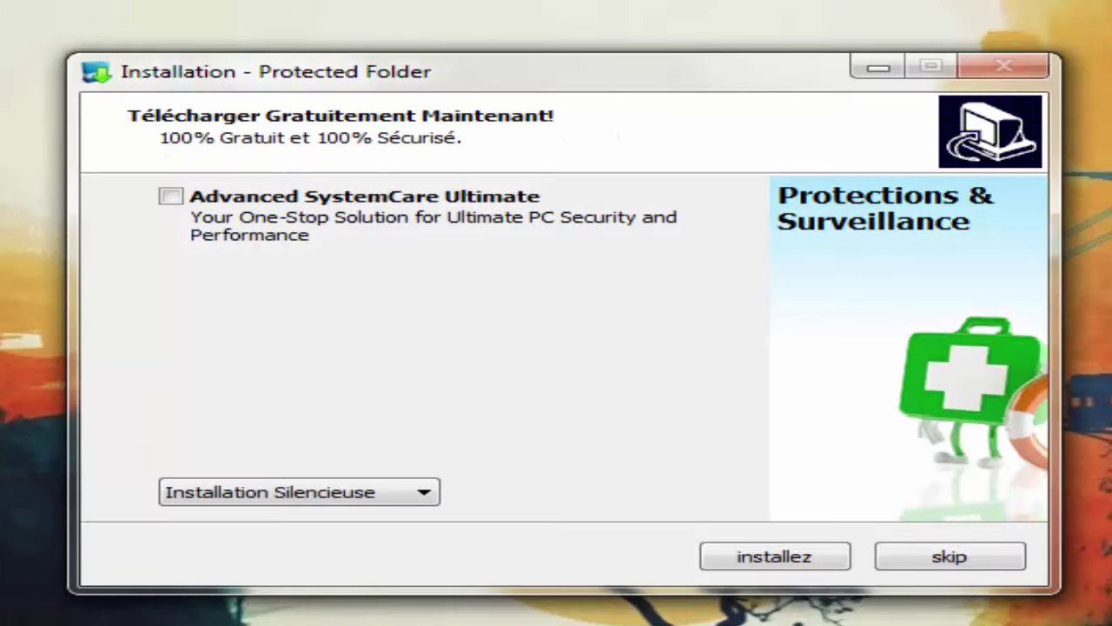
key(Return)
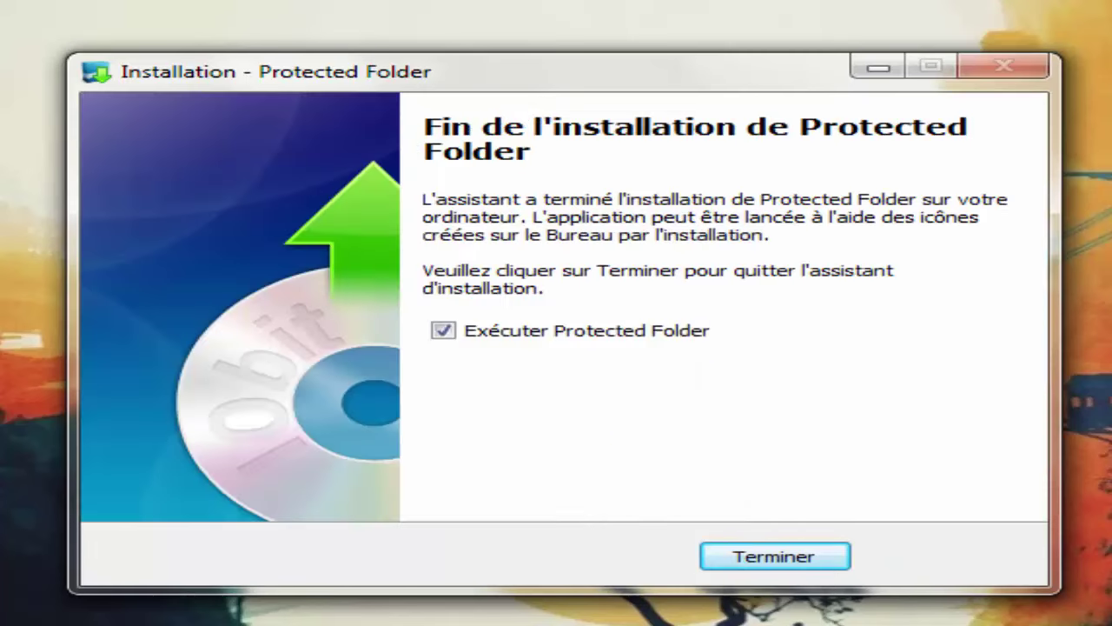
key(Return)
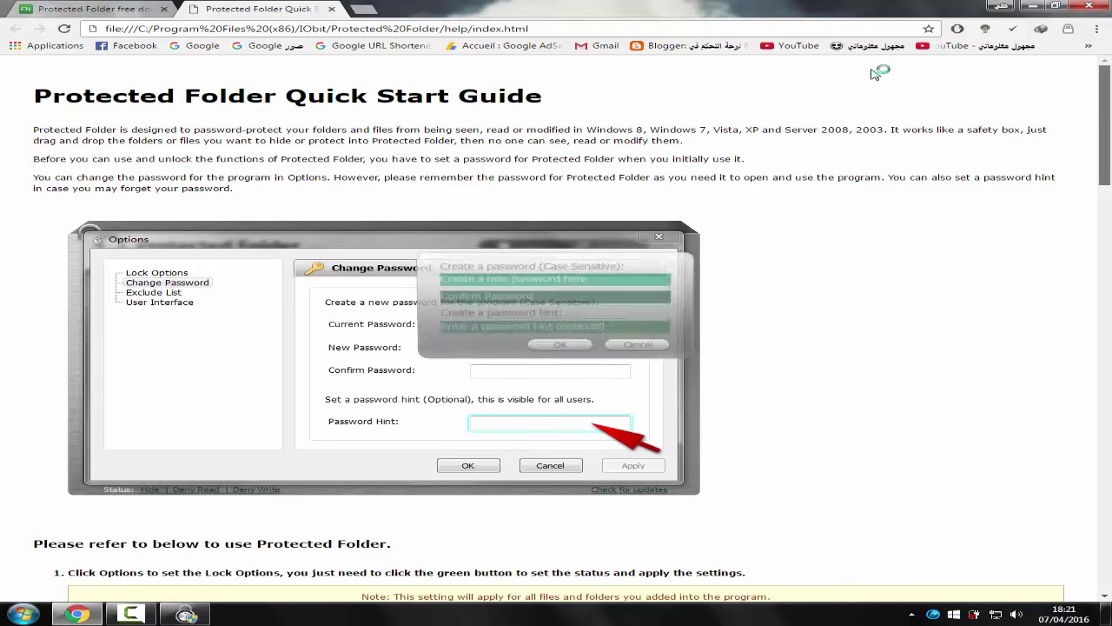
Scroll through the Quick Start Guide's password and lock-options screenshots in Chrome
scroll(875, 74, down, 1)
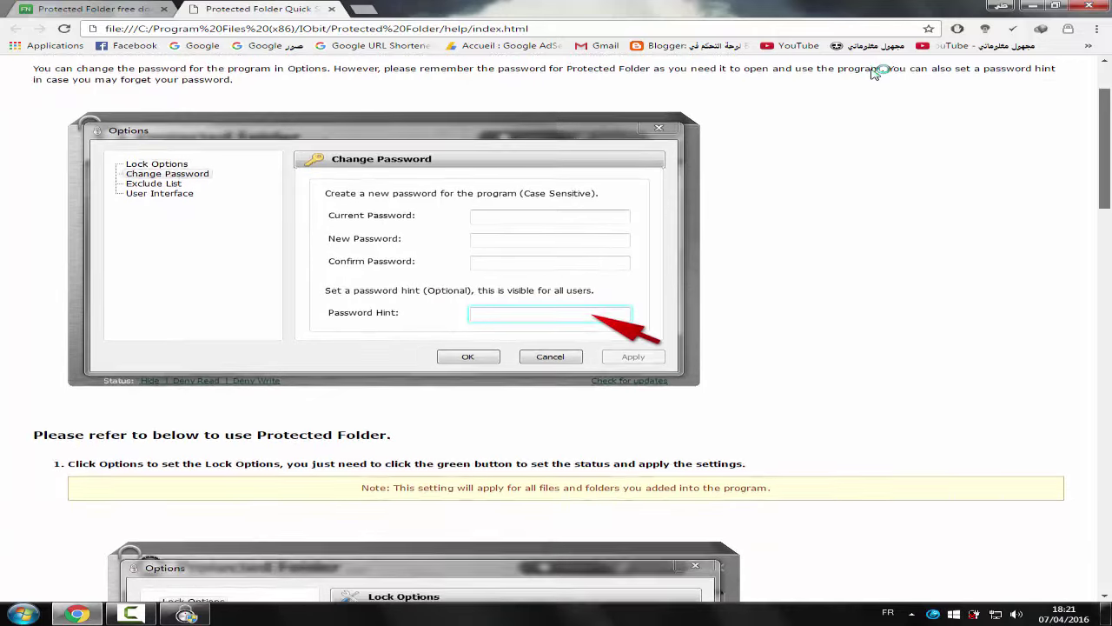
scroll(875, 74, down, 4)
scroll(875, 74, down, 2)
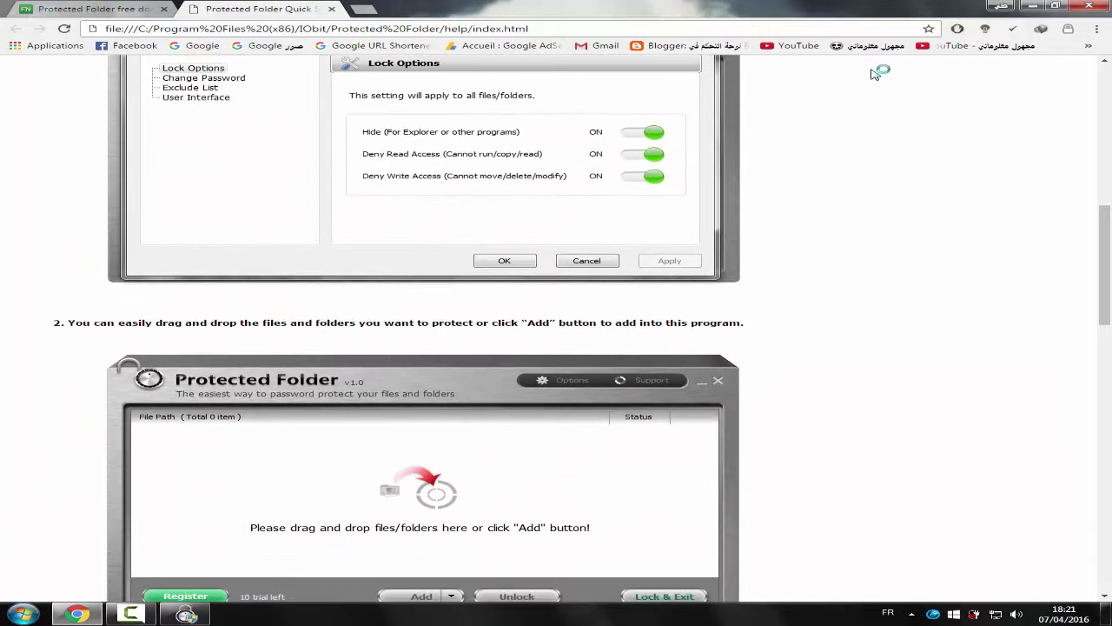
scroll(875, 73, down, 2)
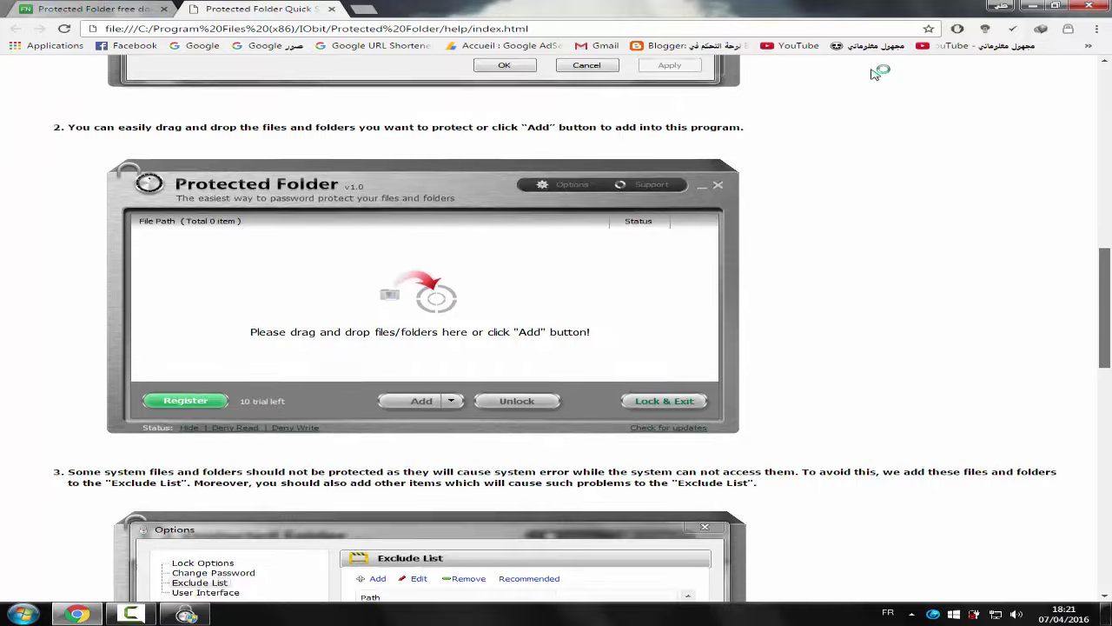
scroll(876, 74, up, 5)
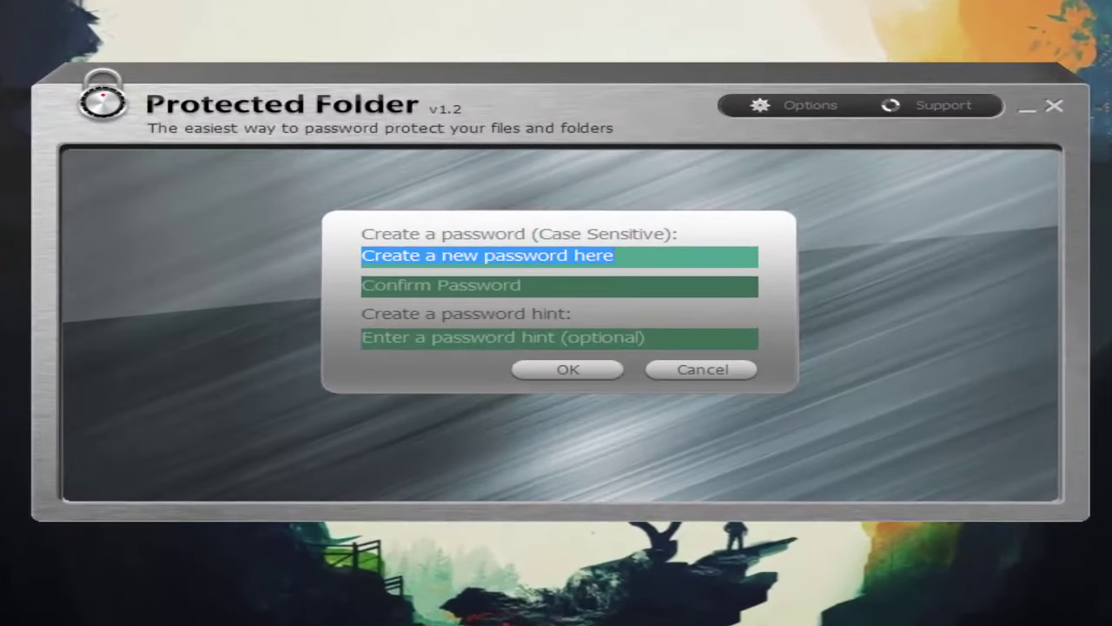
Enter the new program password and confirm it, leaving the password hint empty
click(557, 255)
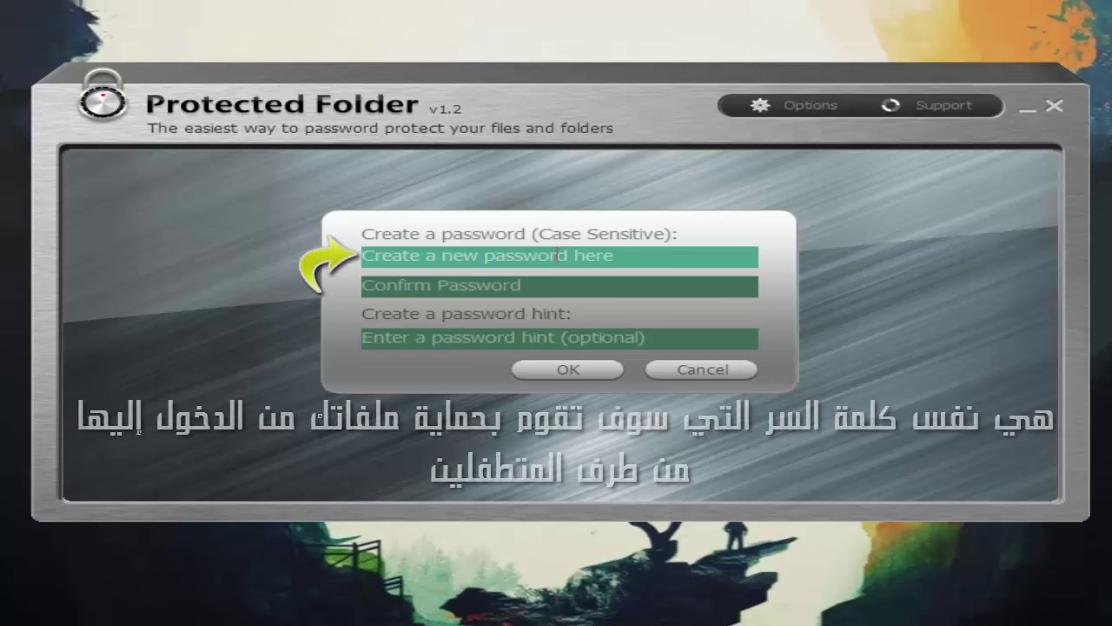
text(1234567890)
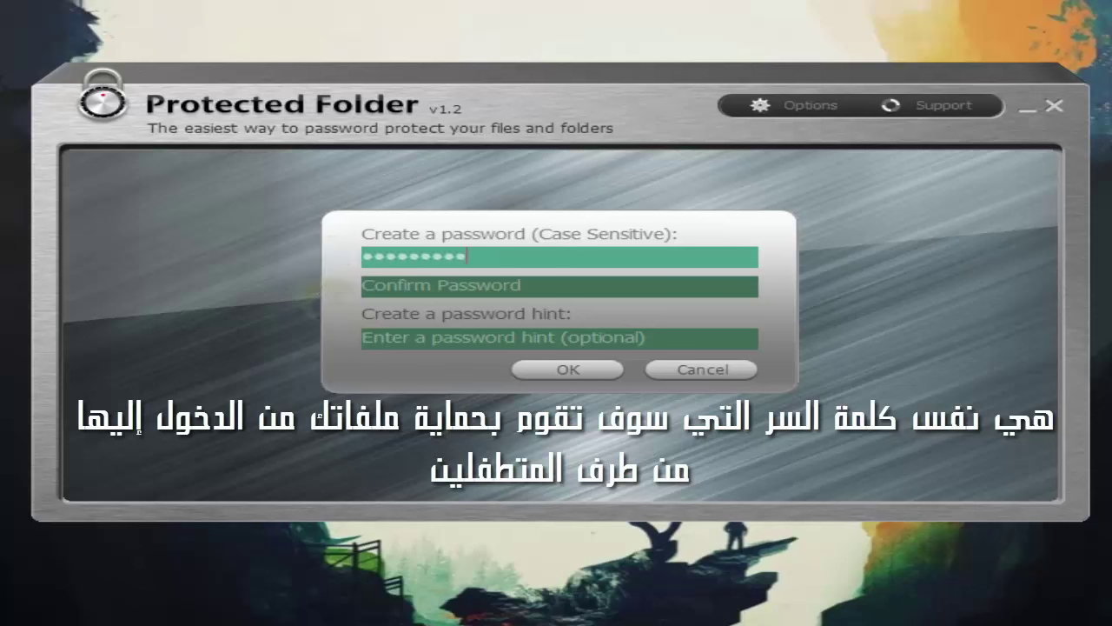
click(556, 286)
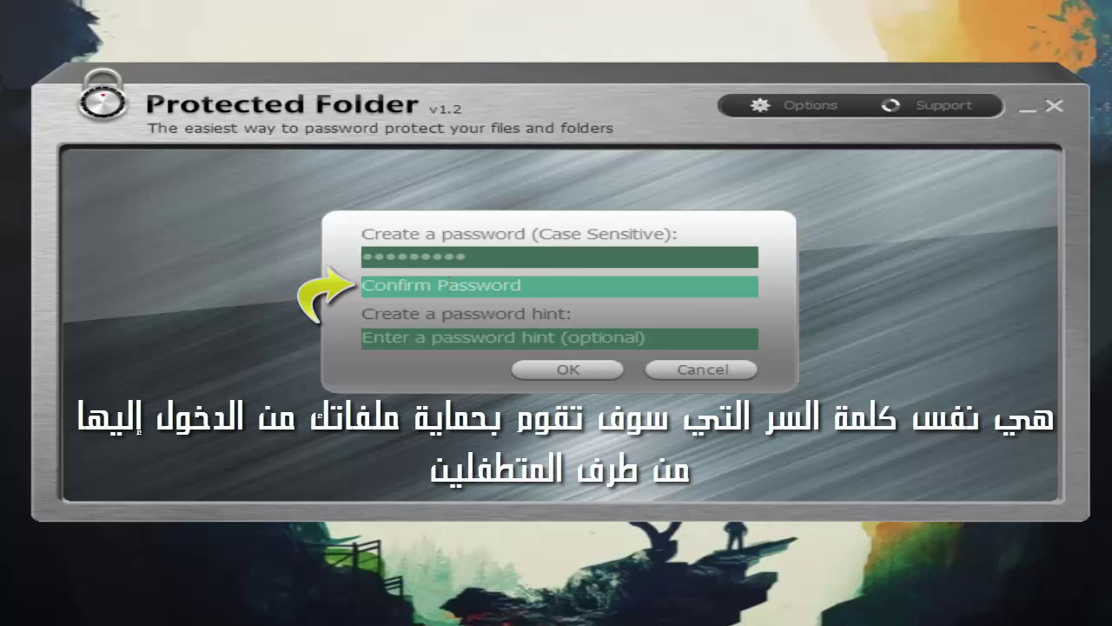
text(1234567890)
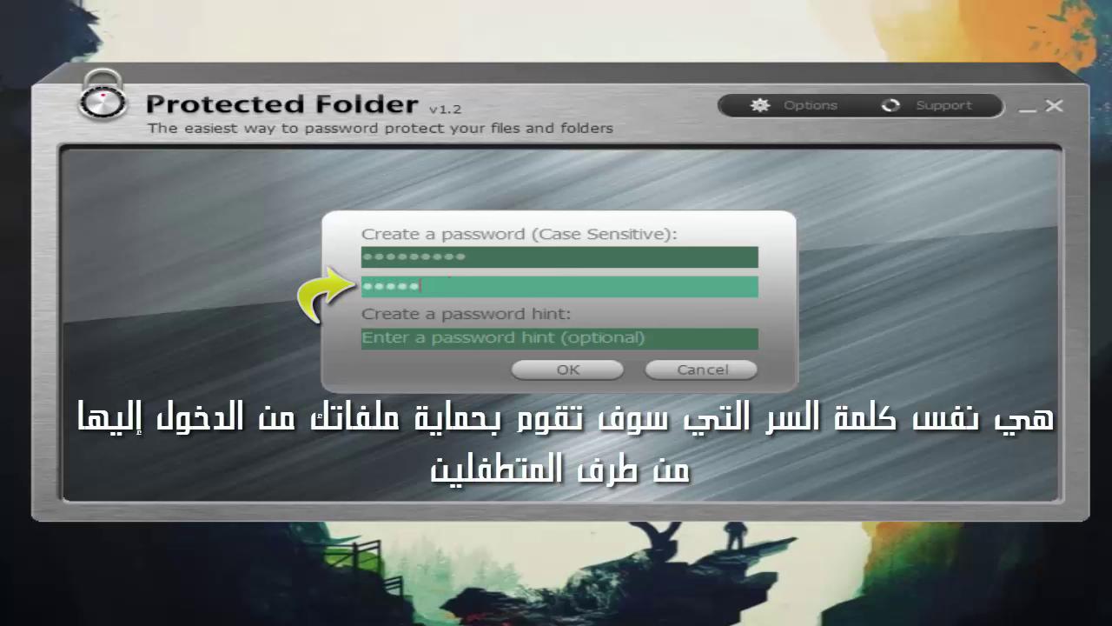
click(443, 337)
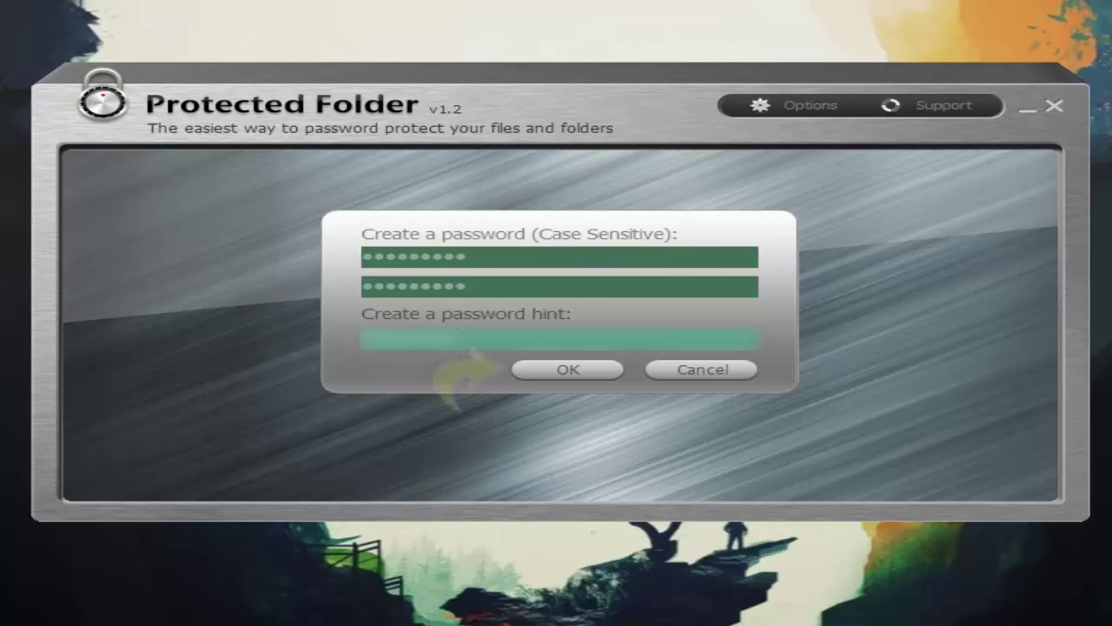
key(Return)
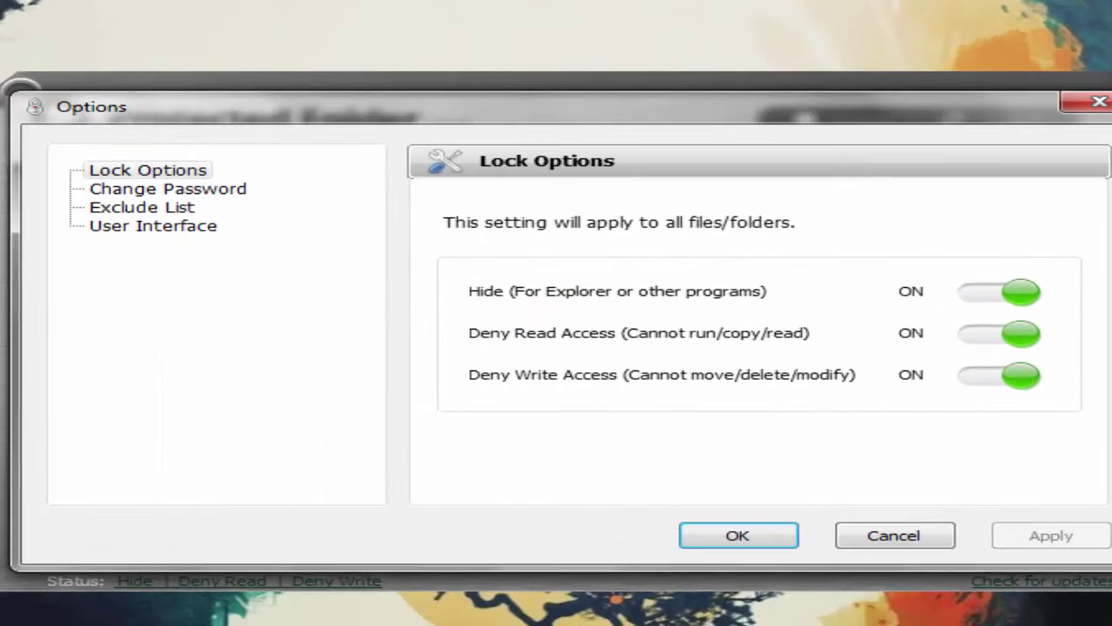
Choose Arabic as the Current Language under User Interface and apply it
click(153, 226)
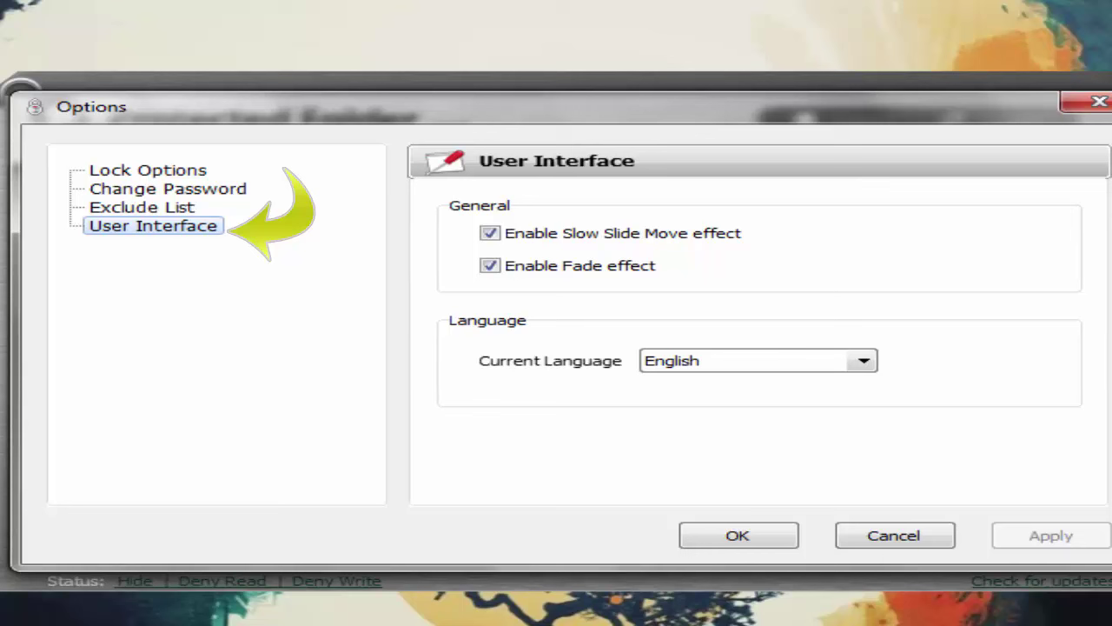
click(863, 360)
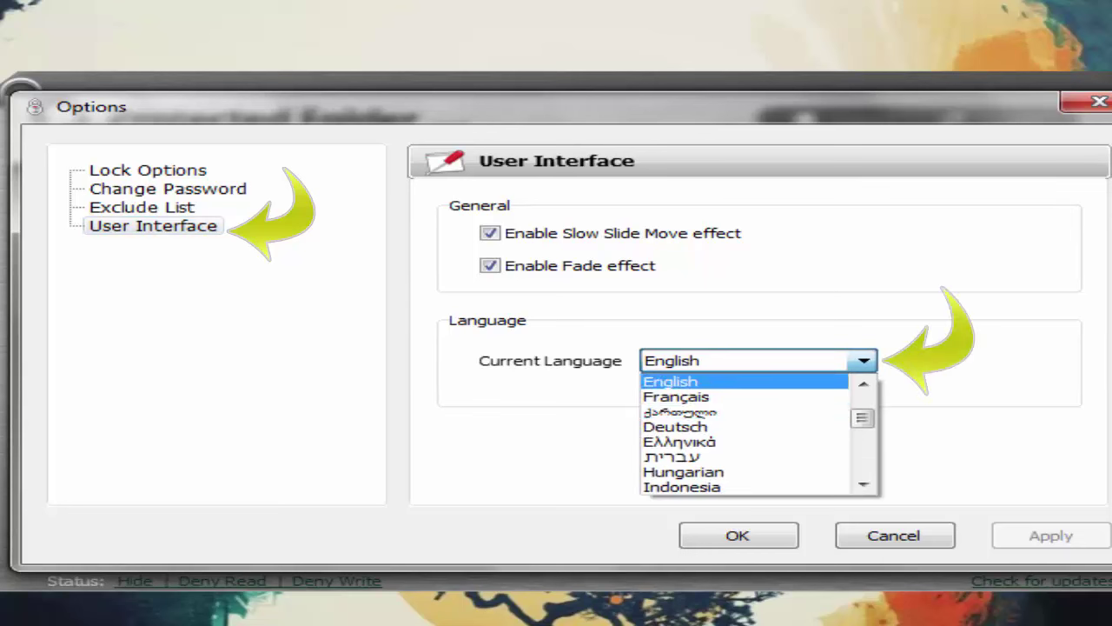
scroll(745, 434, up, 2)
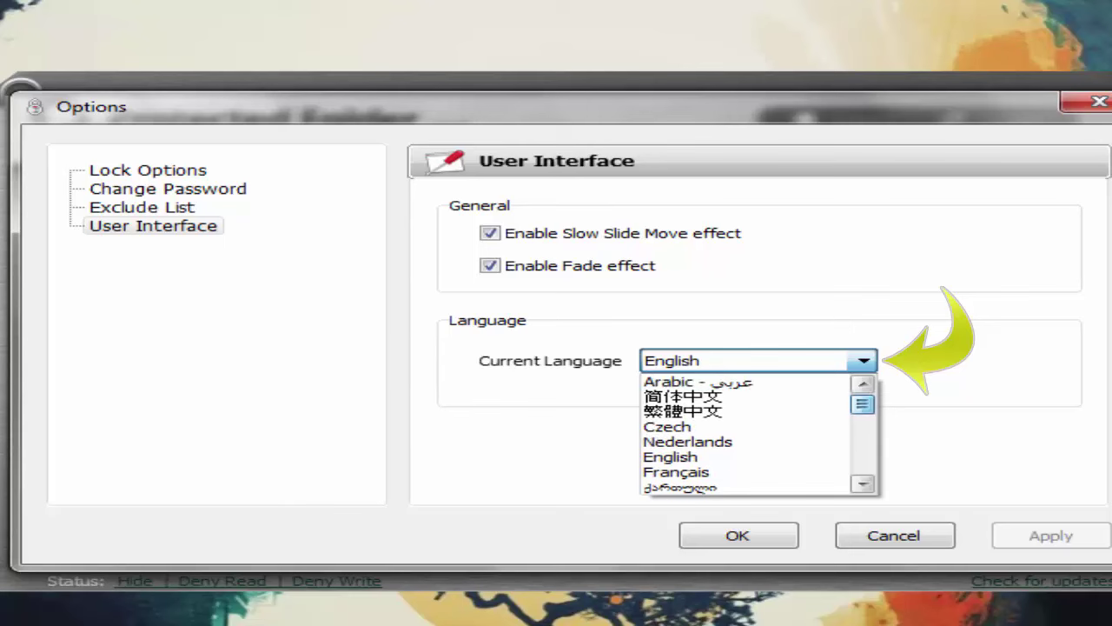
click(695, 381)
key(Return)
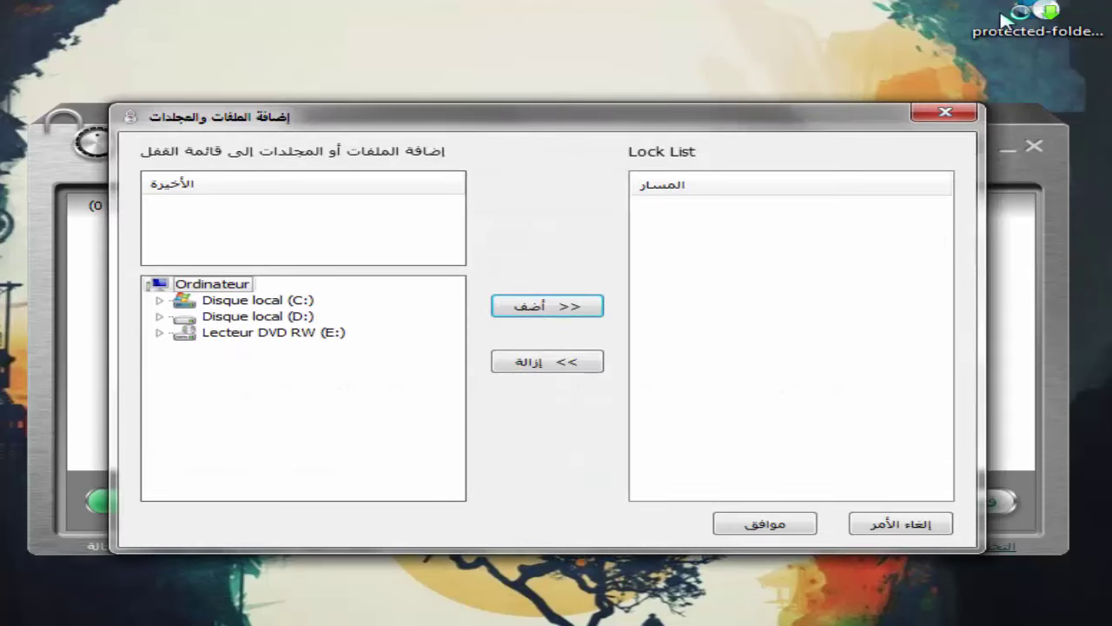
Expand the C: drive, add the FFOutput folder and confirm the lock list
key(Down)
key(Down)
key(Up)
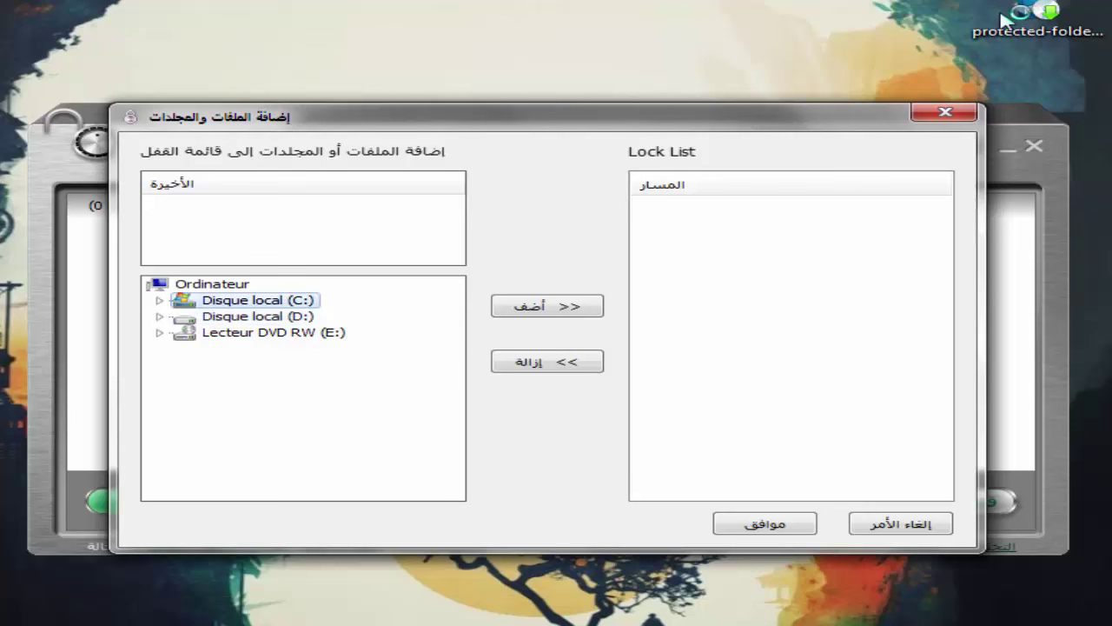
key(Right)
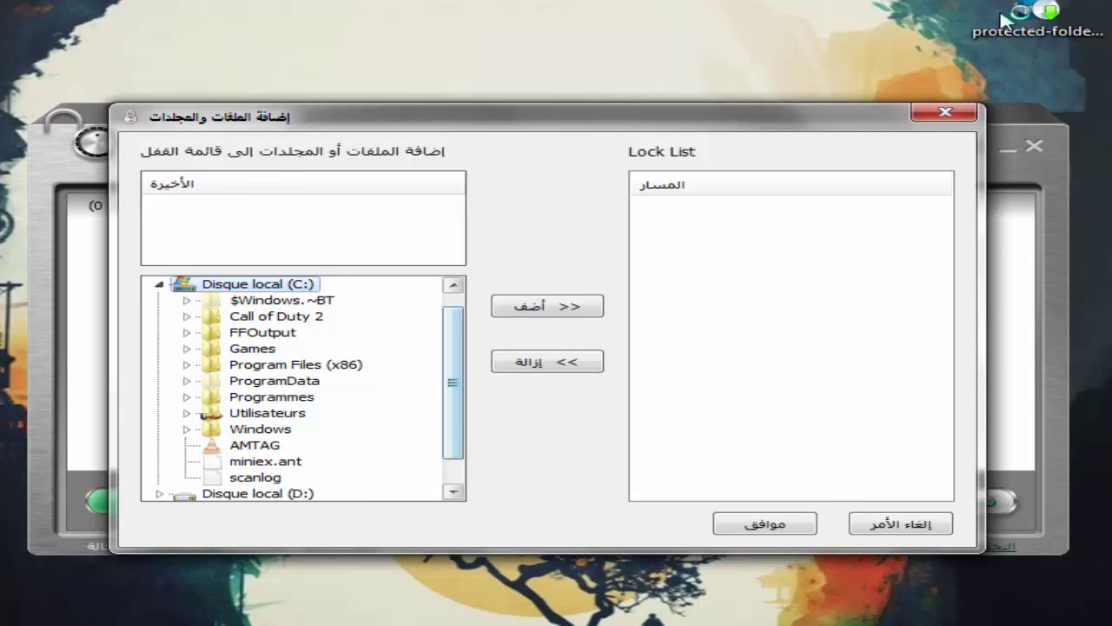
key(Down)
key(Down)
key(Down)
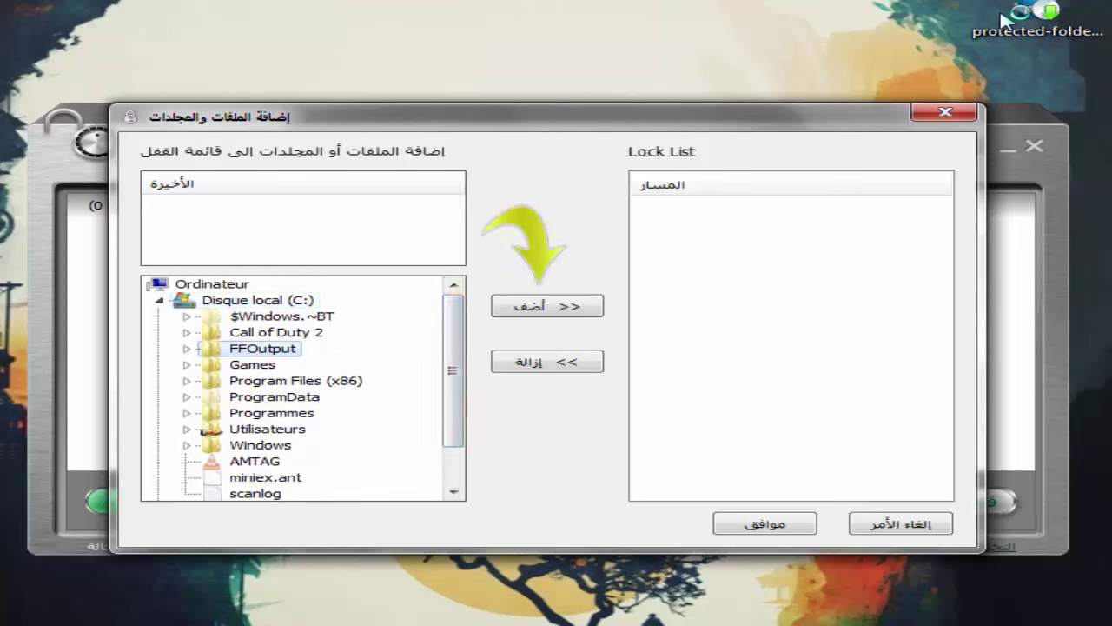
key(Return)
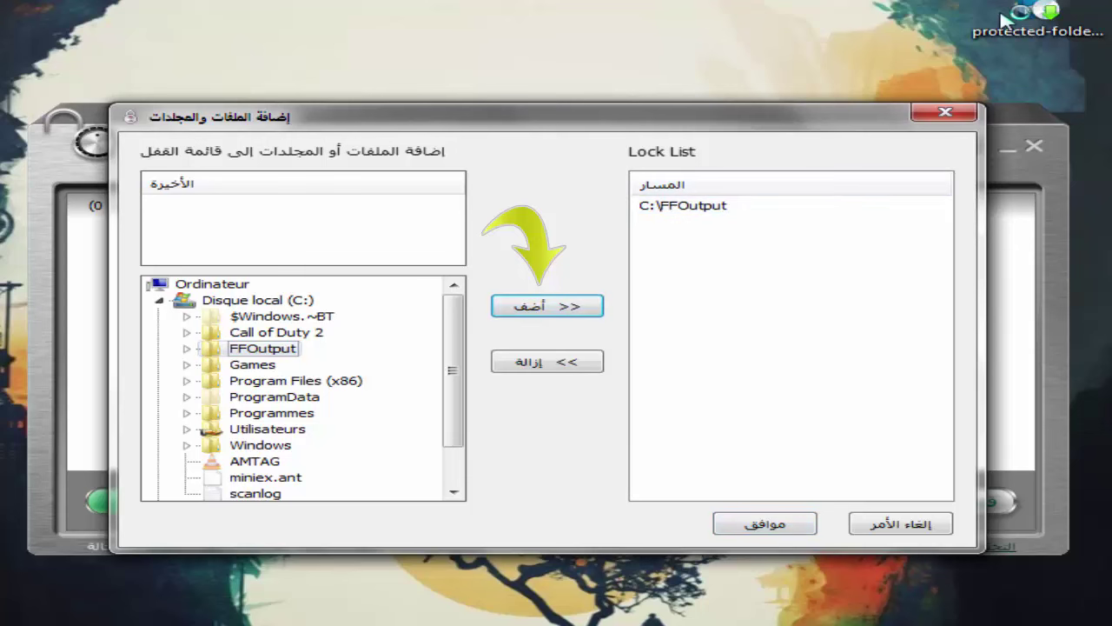
key(Return)
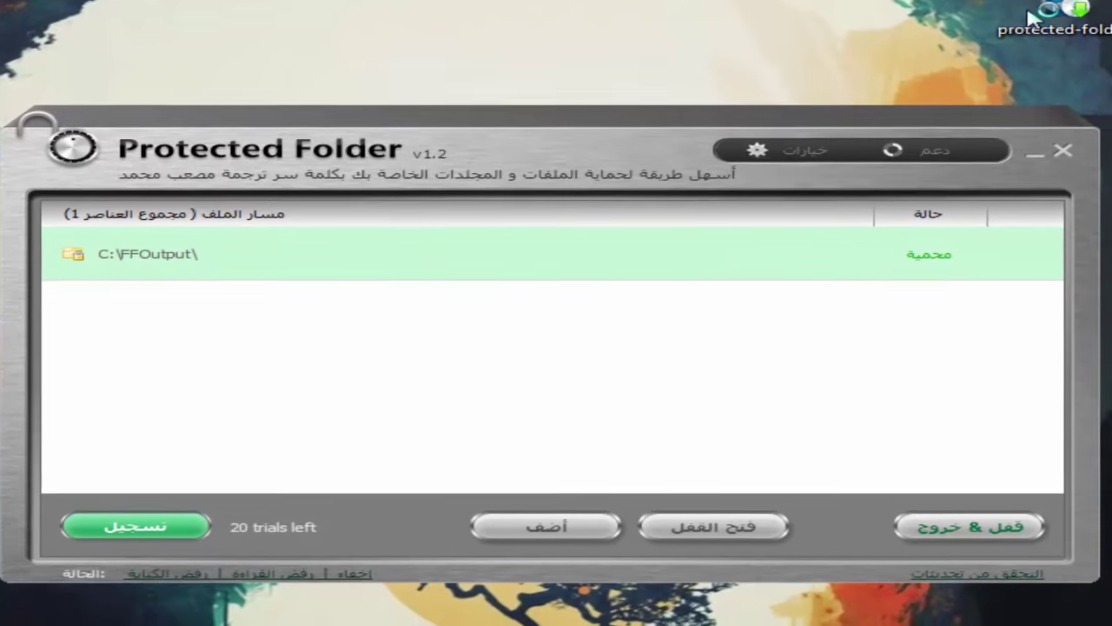
Unlock C:\FFOutput, then lock the protected folders and exit (قفل & خروج)
click(708, 521)
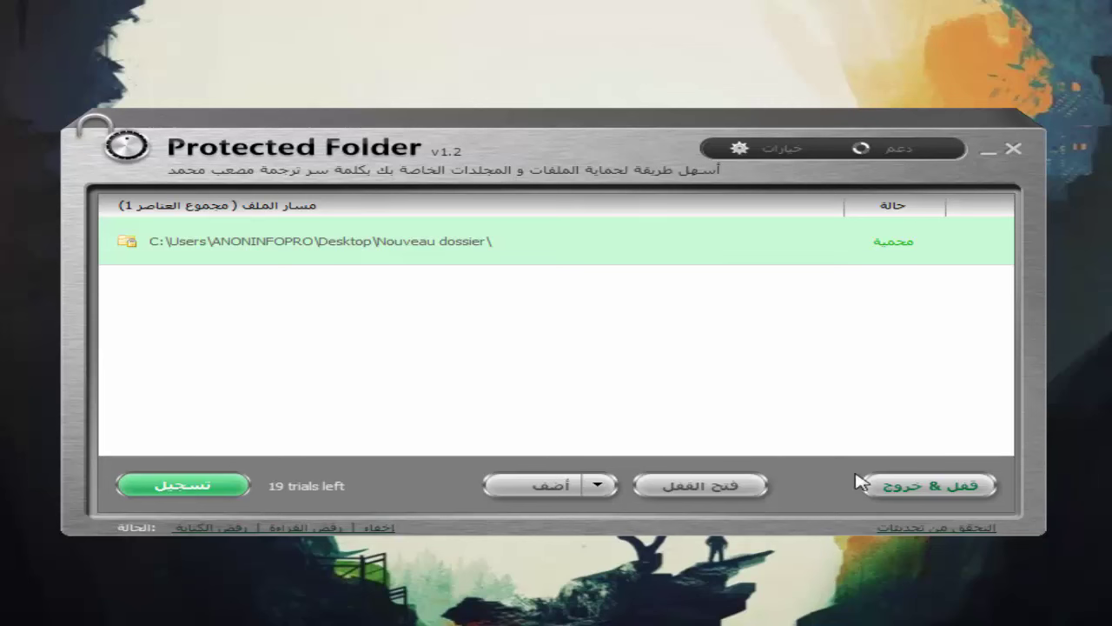
click(926, 483)
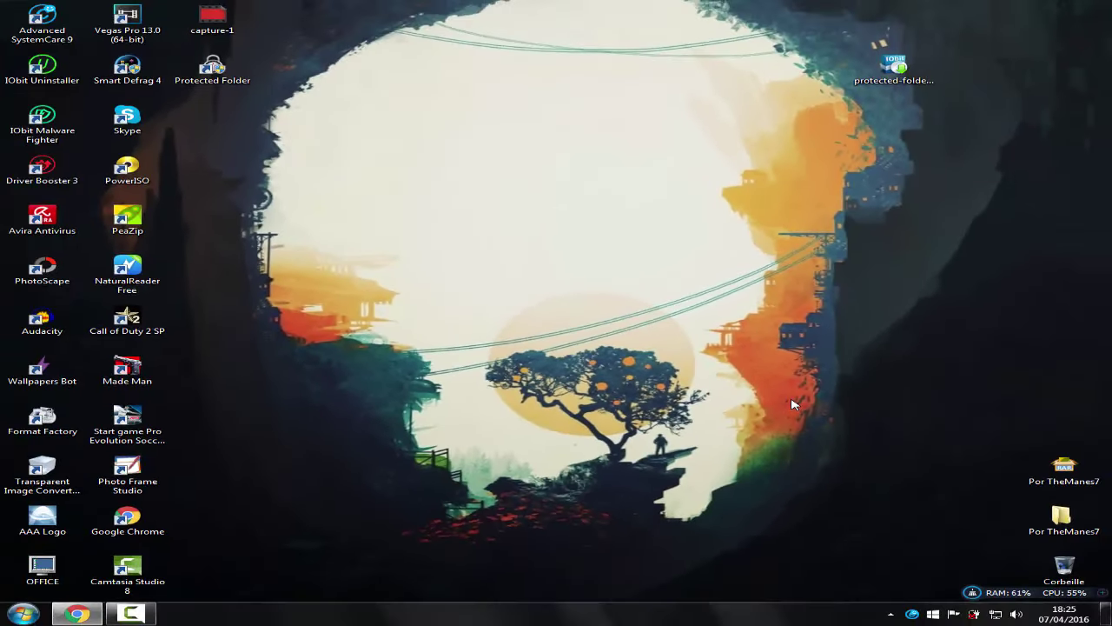
Relaunch Protected Folder from its desktop icon with the program password, then close it
click(224, 73)
double_click(225, 73)
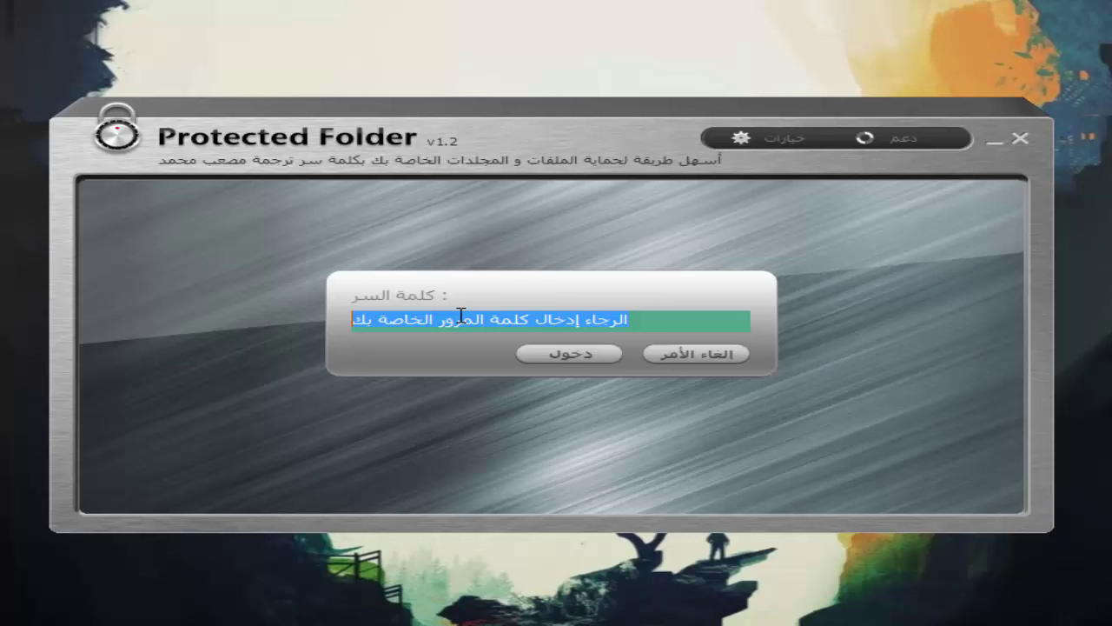
text(123)
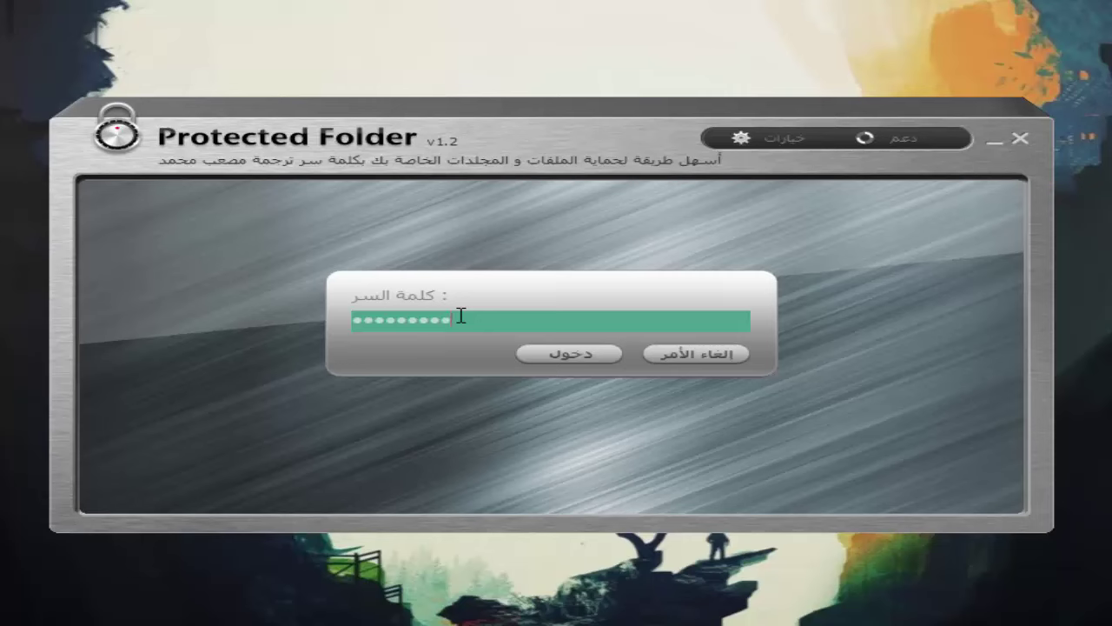
key(Return)
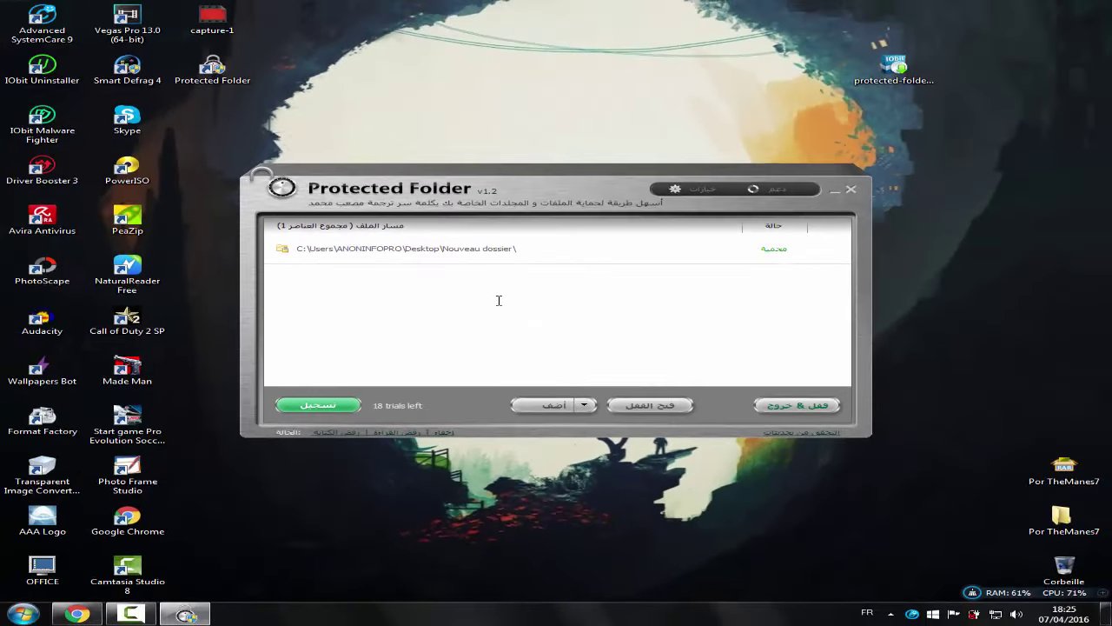
click(850, 191)
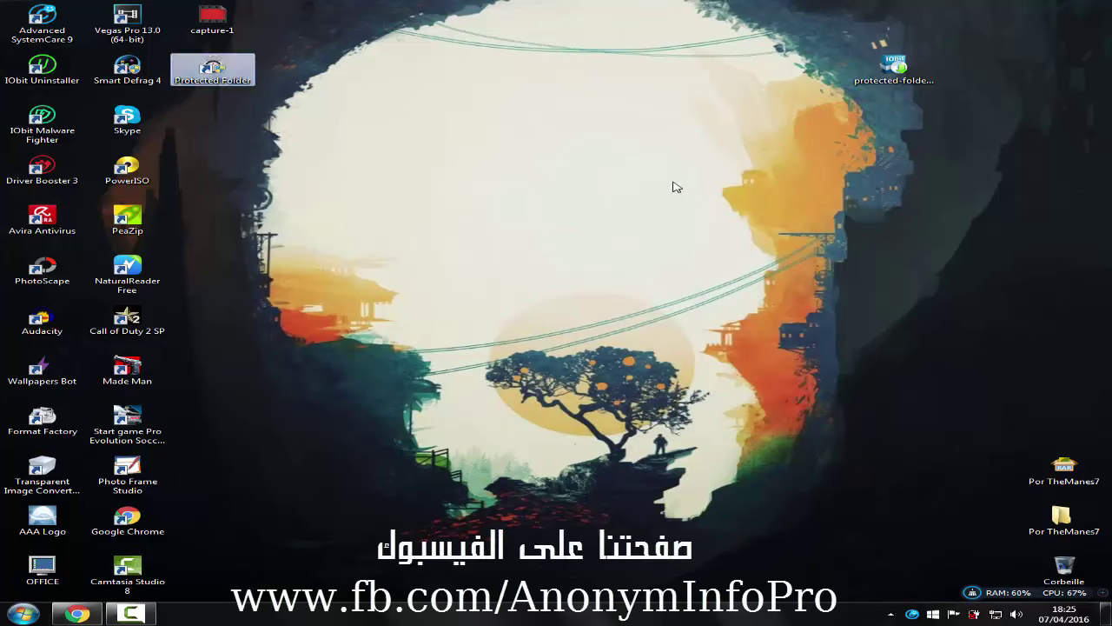
Turn off Afficher les éléments du Bureau in the desktop's Affichage menu
right_click(675, 184)
mouse_move(730, 191)
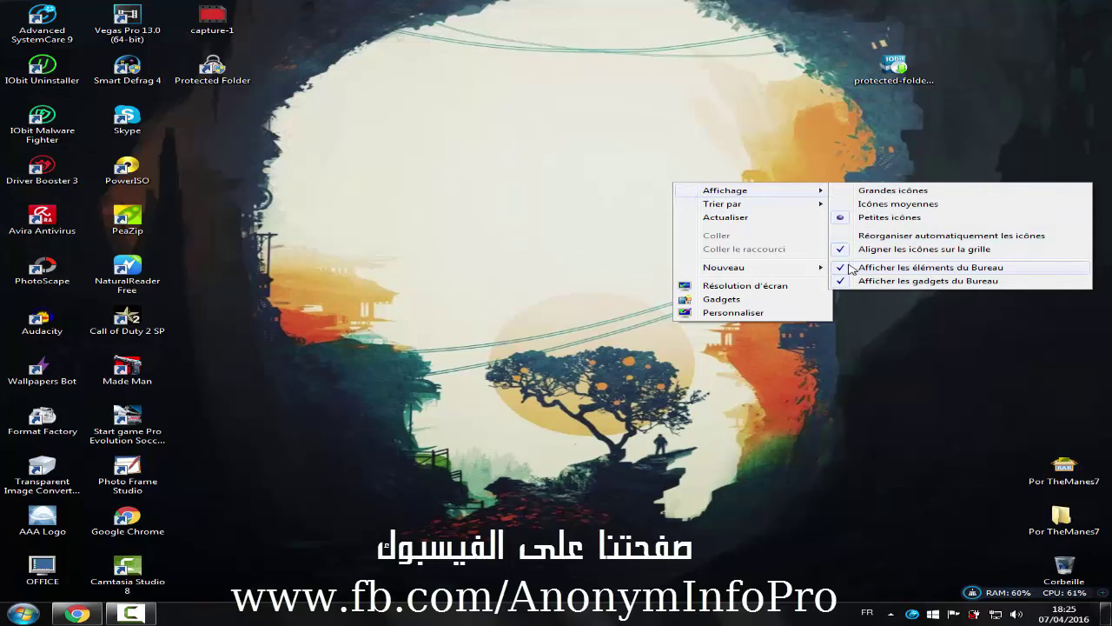
click(930, 266)
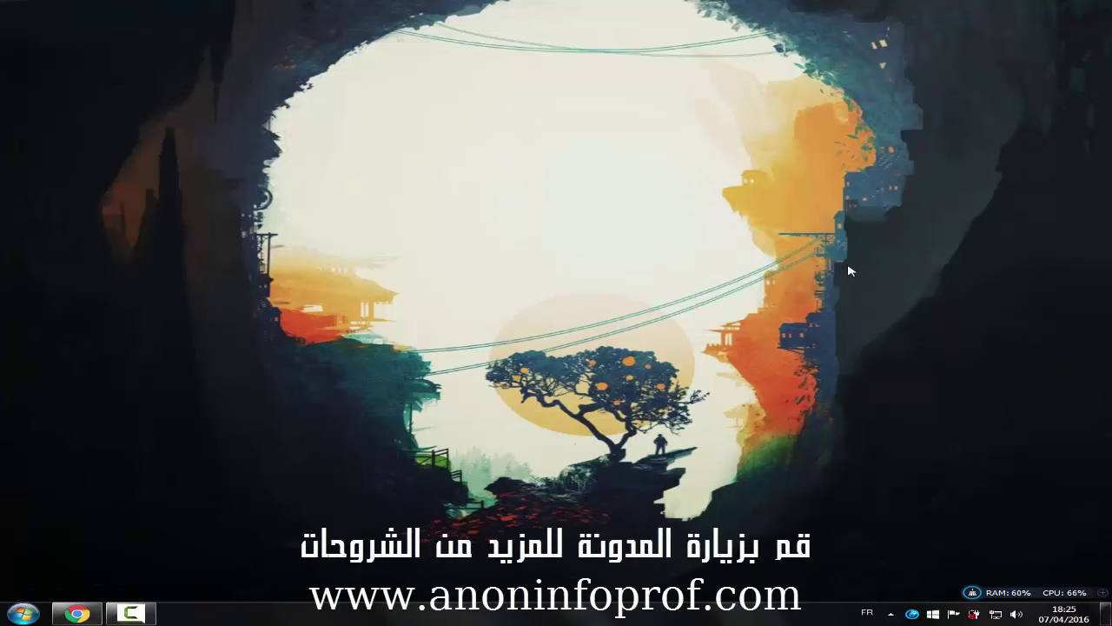